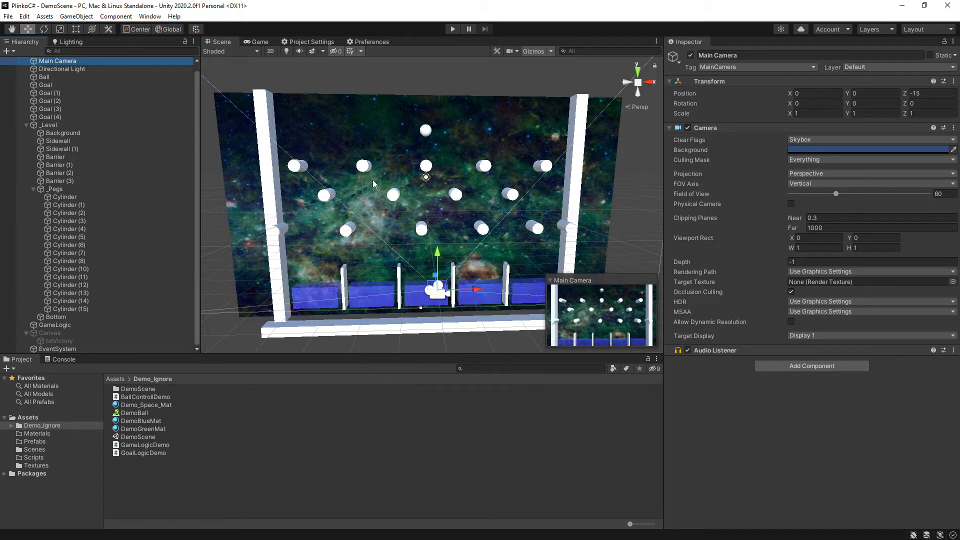
Step: Play the Plinko scene, dropping balls until every bin turns green and You Win appears, then stop
left_click(451, 29)
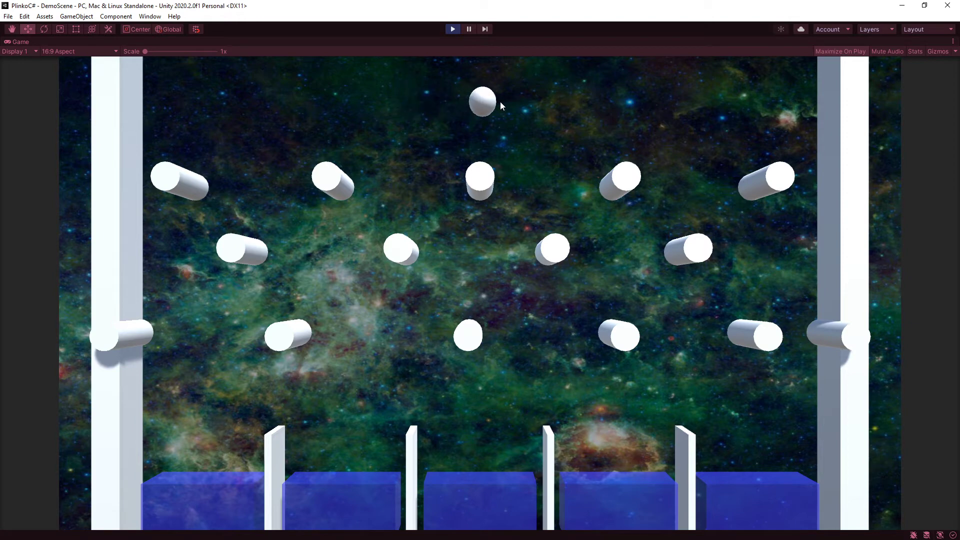
left_click(526, 299)
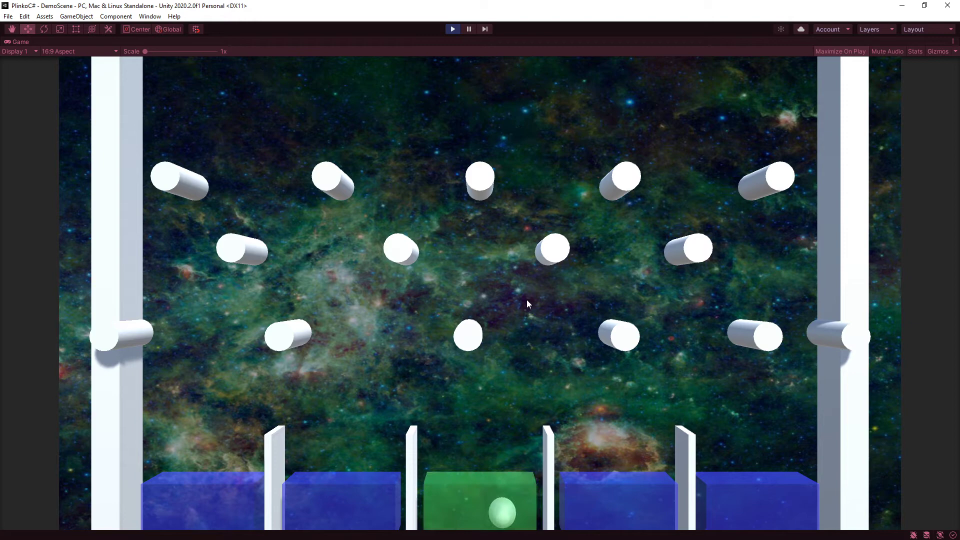
left_click(527, 298)
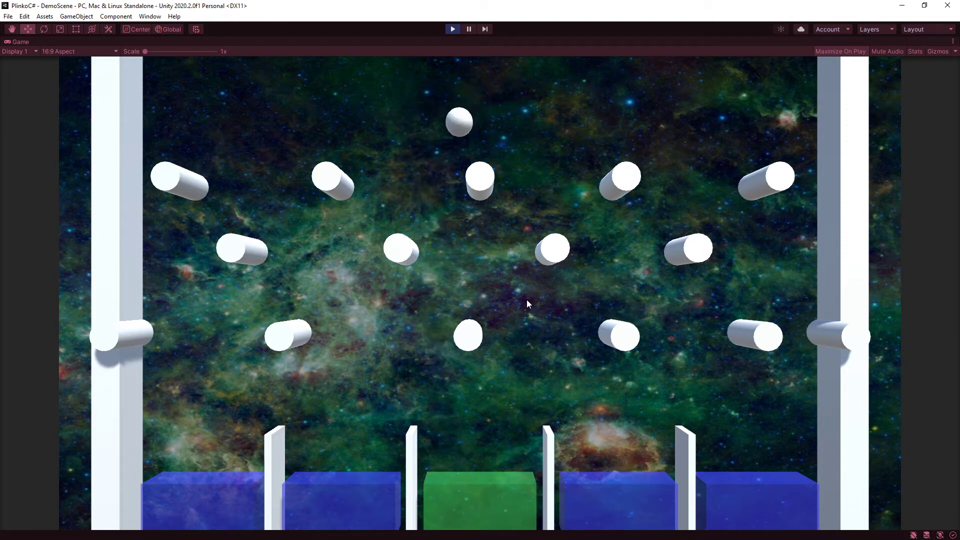
left_click(526, 299)
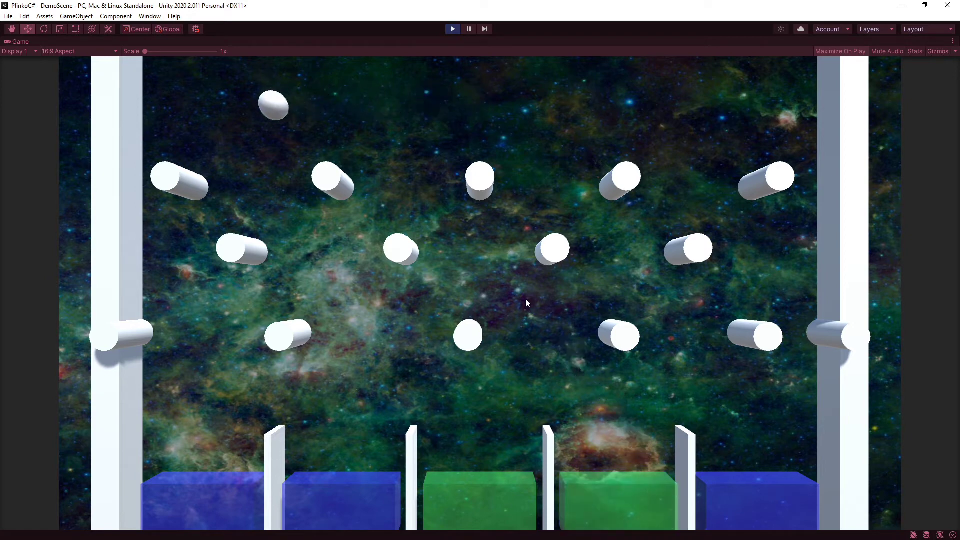
left_click(526, 299)
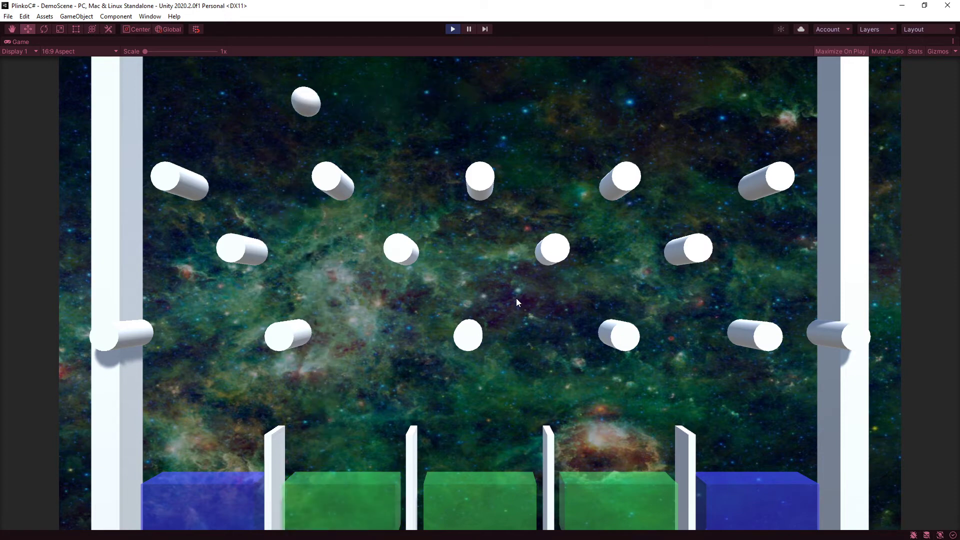
left_click(515, 300)
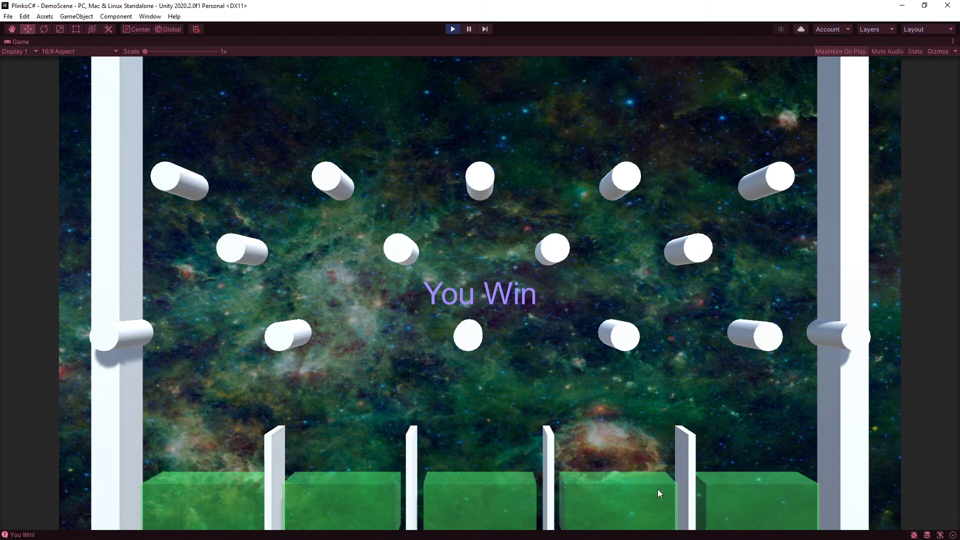
left_click(450, 28)
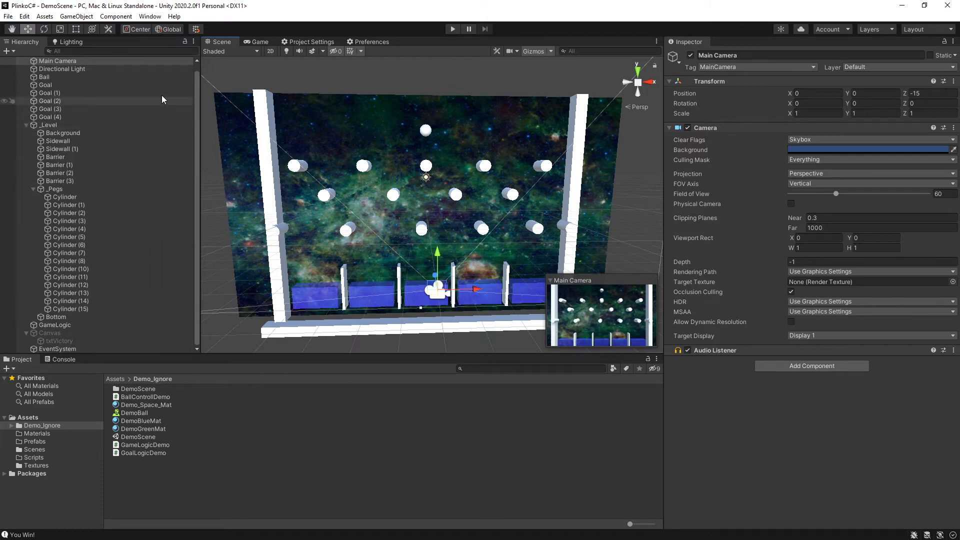
Step: Return to the Scene view and inspect the Goal (1) and Background objects' settings
left_click(257, 41)
left_click(292, 41)
left_click(219, 41)
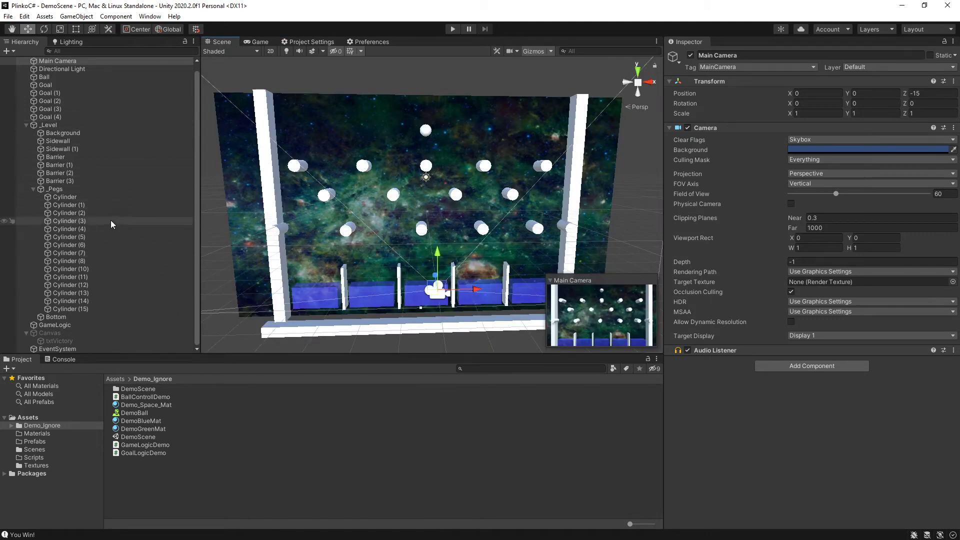
left_click(50, 93)
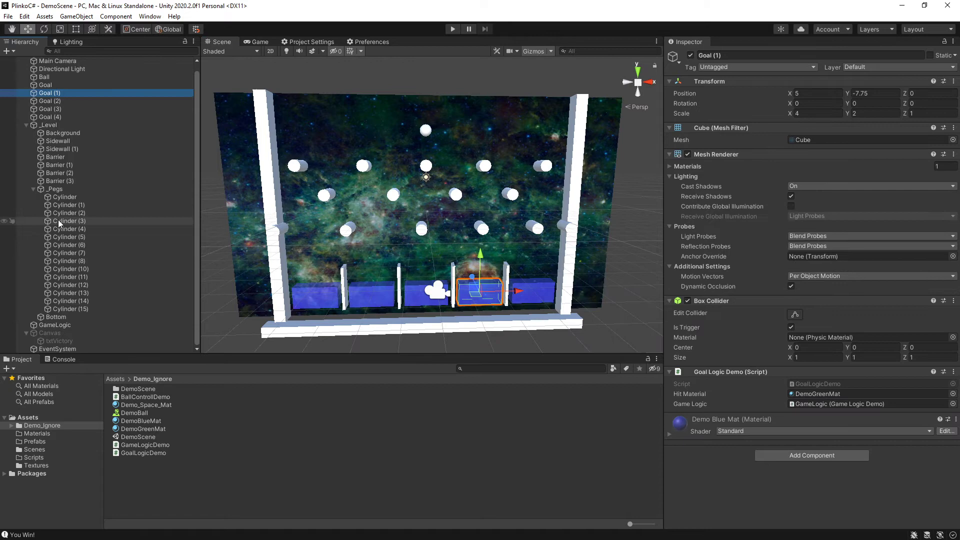
left_click(68, 133)
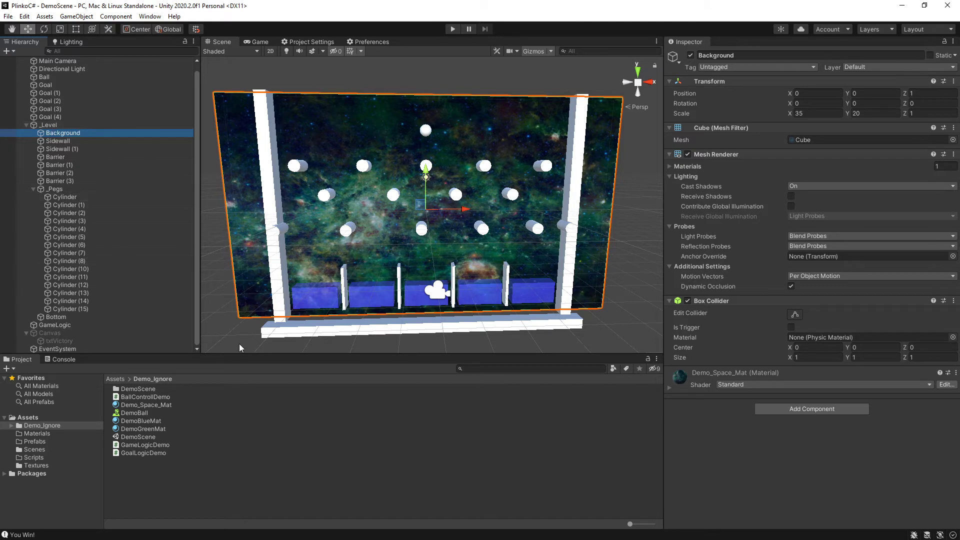
Step: Inspect the demo space and blue materials and the BallControllDemo script, then show Textures
left_click(157, 406)
key("Down")
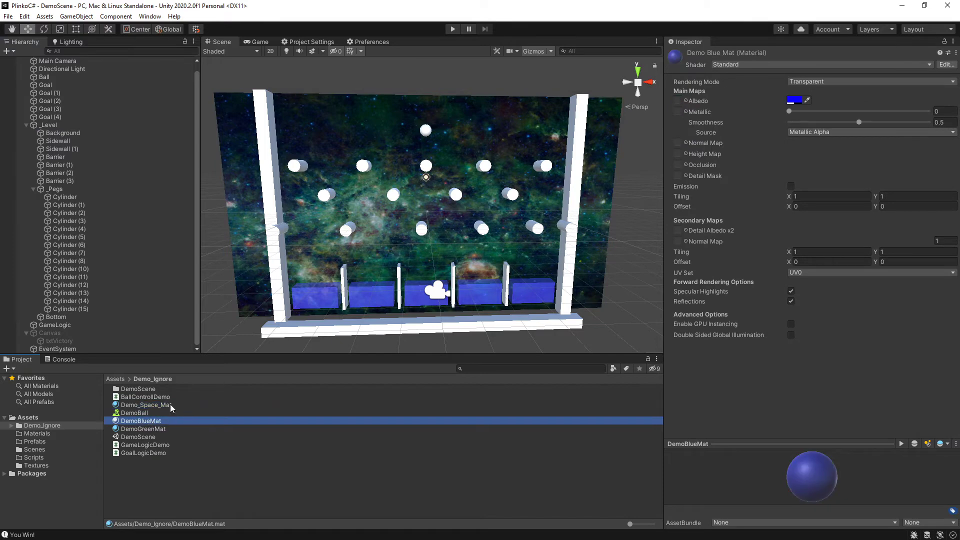
left_click(152, 395)
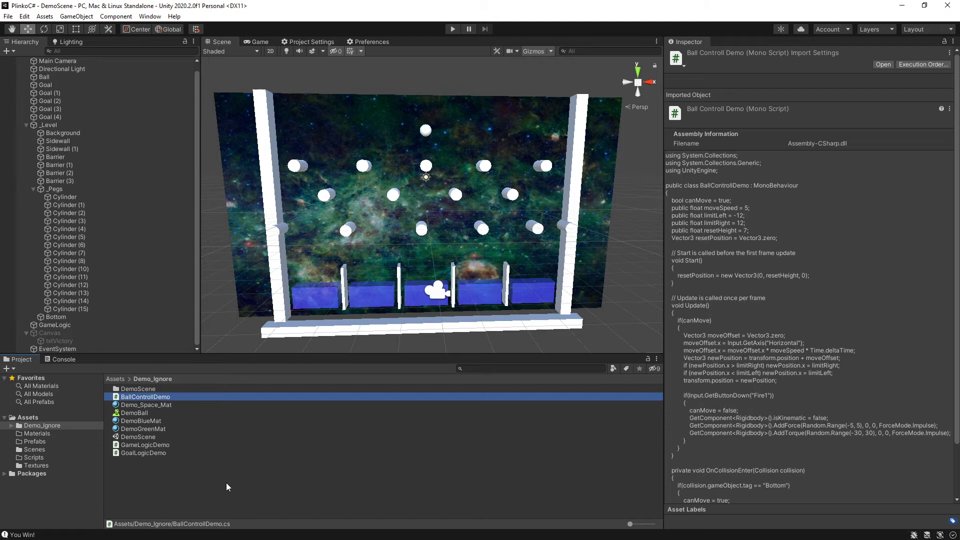
left_click(37, 465)
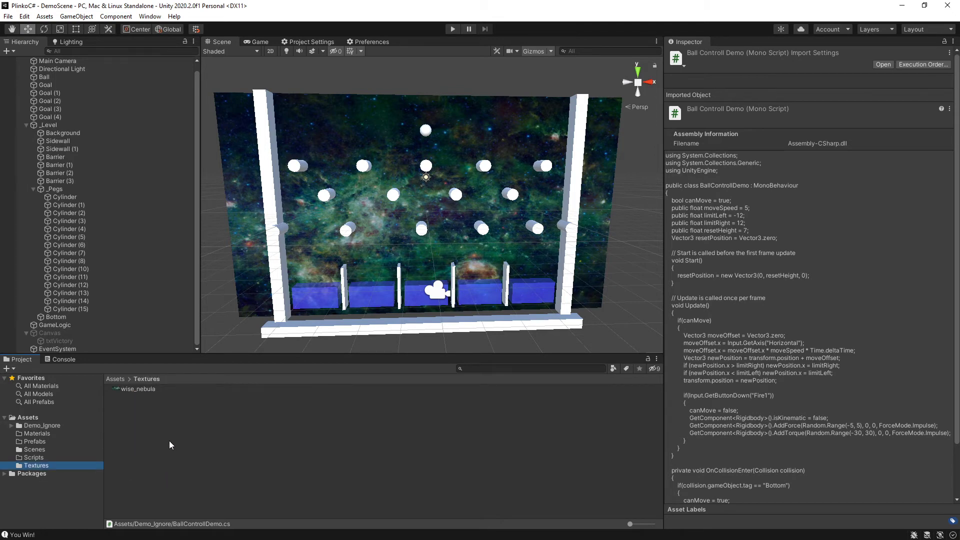
Step: View the wise_nebula texture's import settings, then minimize Unity to reveal the NASA image search
left_click(135, 389)
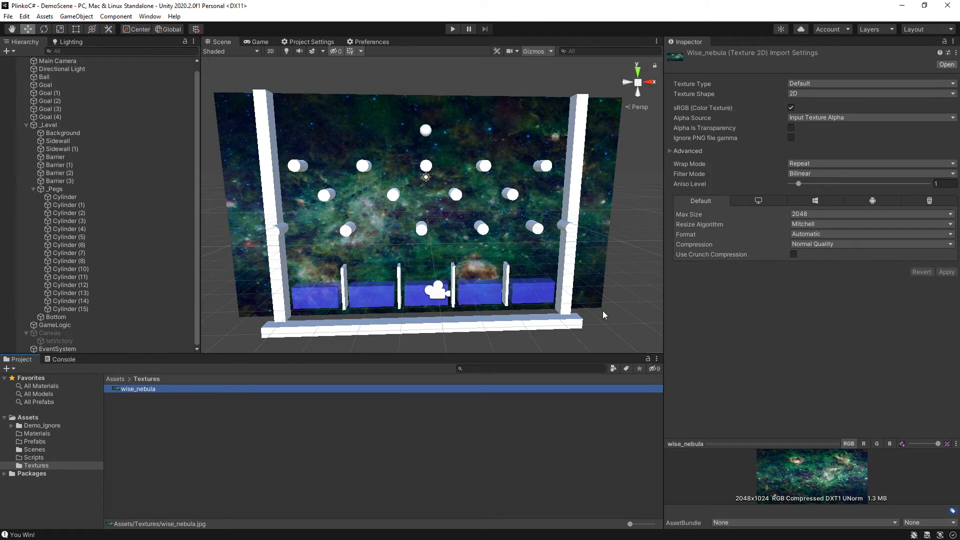
left_click(901, 6)
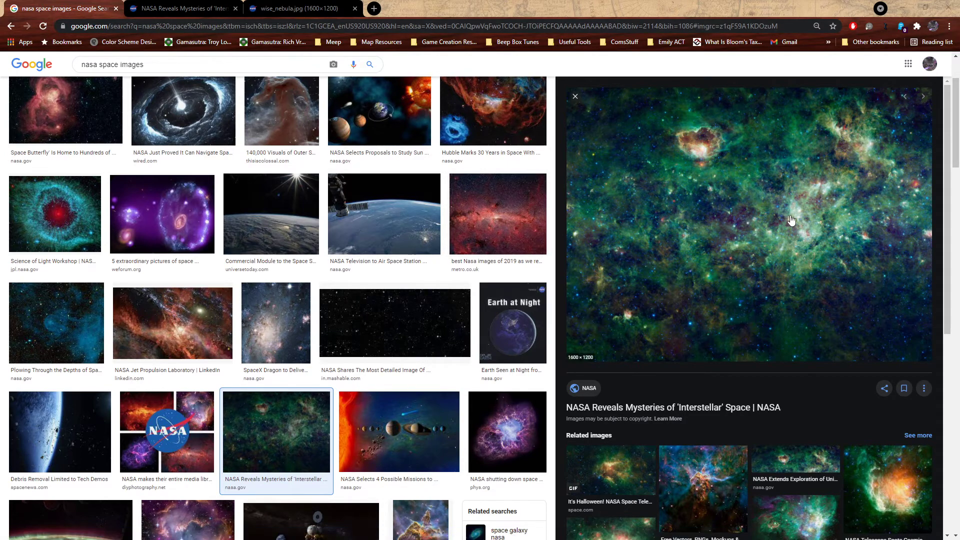
Step: Go from the NASA article to the wise_nebula.jpg tab and zoom it to 1600×1200 actual size
left_click(200, 7)
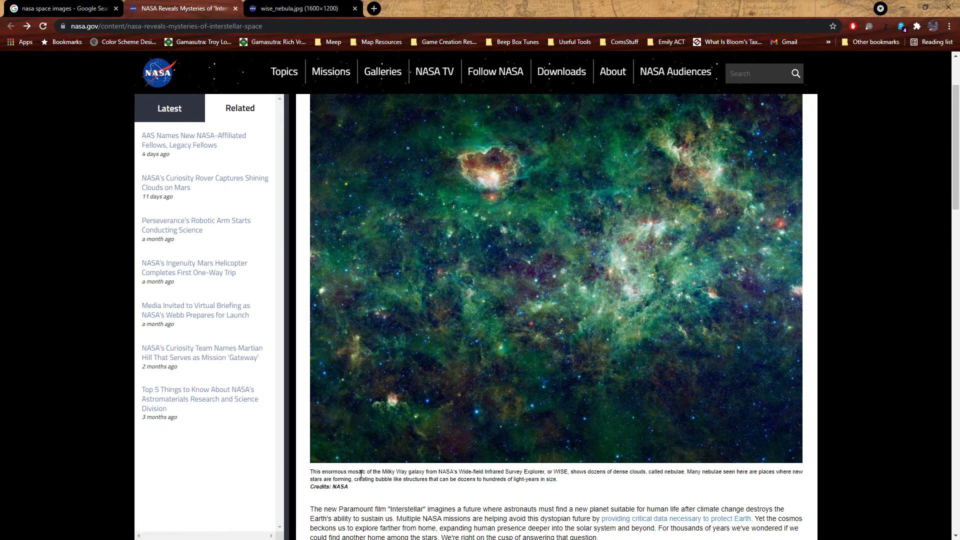
left_click(303, 9)
left_click(500, 311)
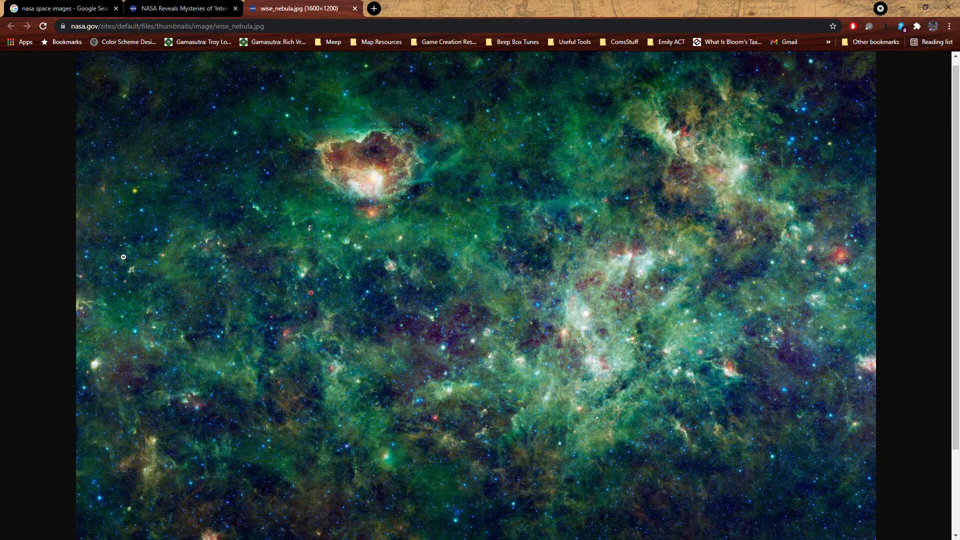
Step: In Unity, bring up and dismiss the Textures folder's context menu, then return to Chrome
key("alt+Tab")
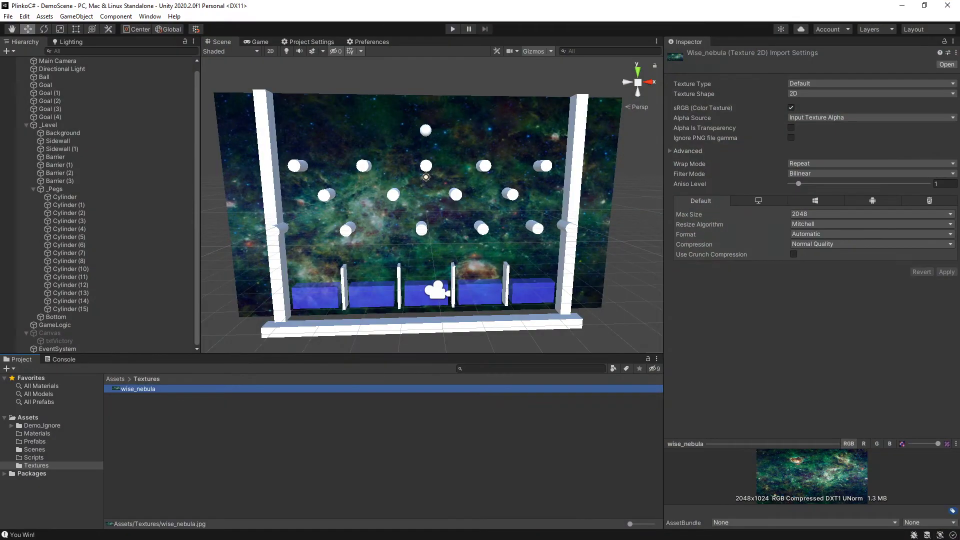
right_click(159, 456)
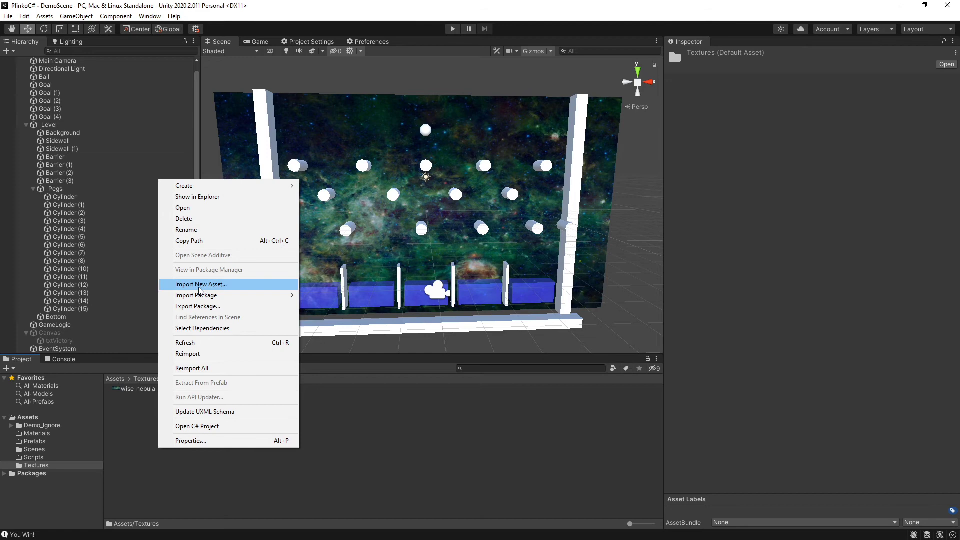
left_click(473, 440)
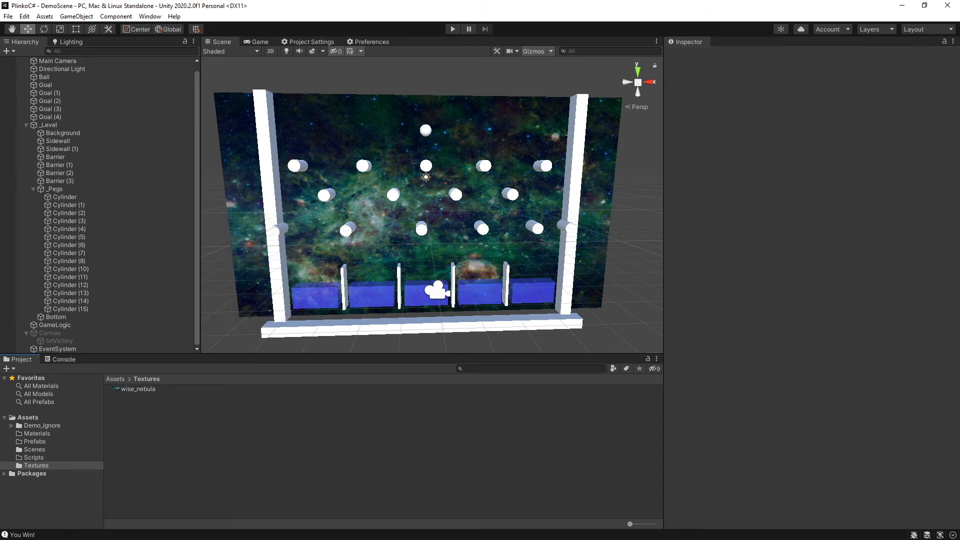
key("alt+Tab")
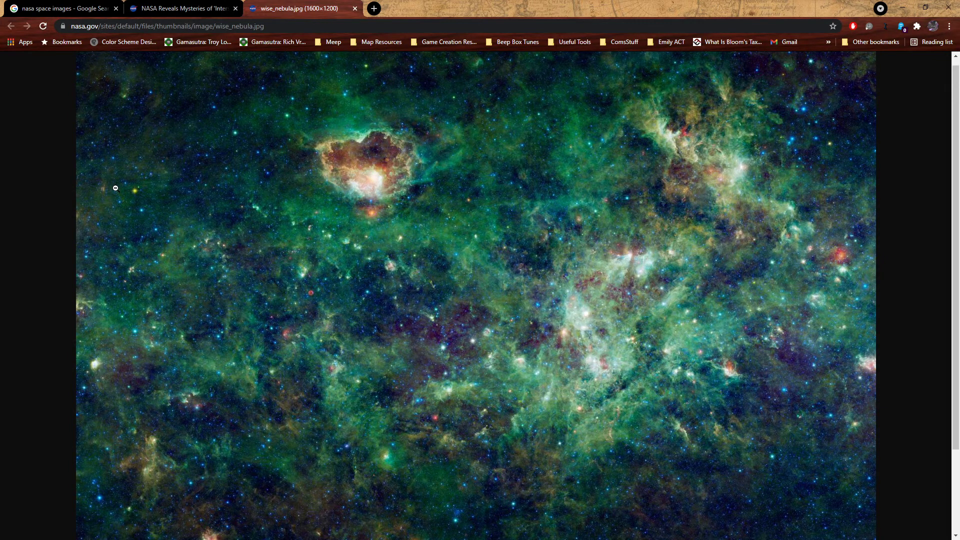
Step: Walk through the Google Images results, the NASA interstellar article and the full-size wise_nebula.jpg
left_click(68, 9)
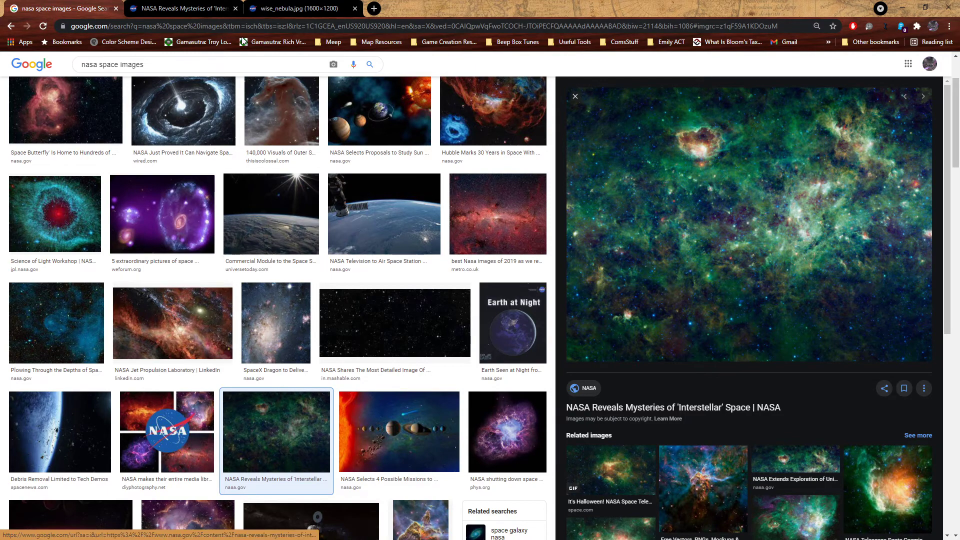
left_click(180, 6)
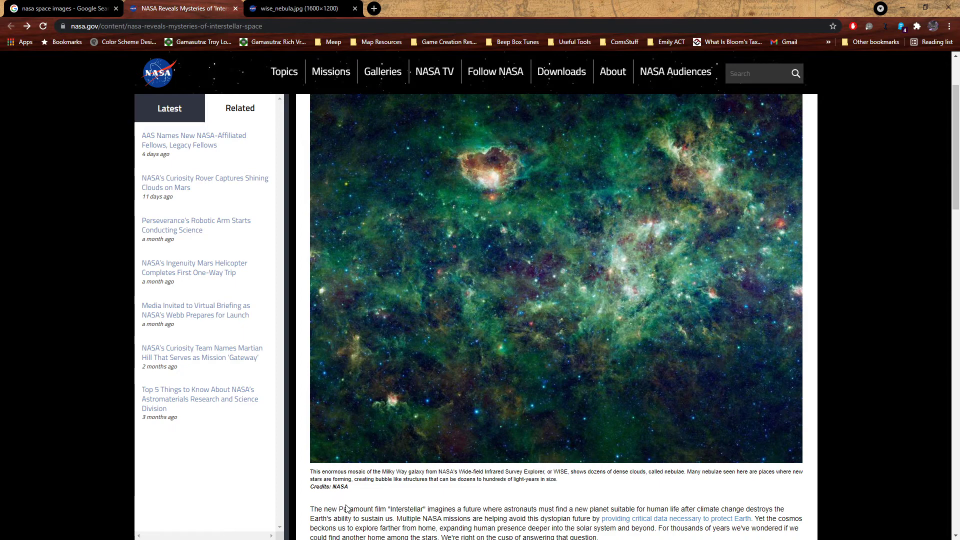
left_click(300, 8)
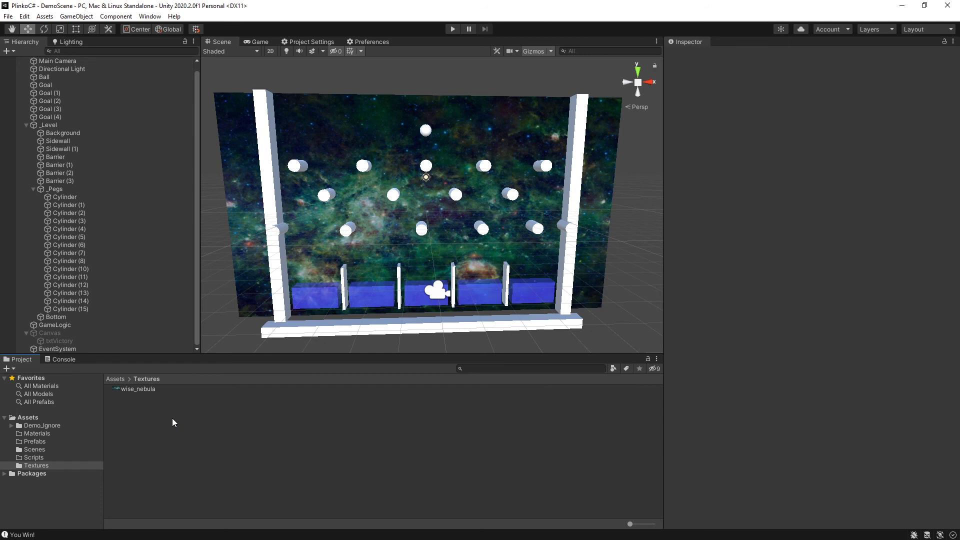
Step: Look inside the Prefabs folder, then open Demo_Ignore with its demo scenes, materials and scripts
left_click(40, 441)
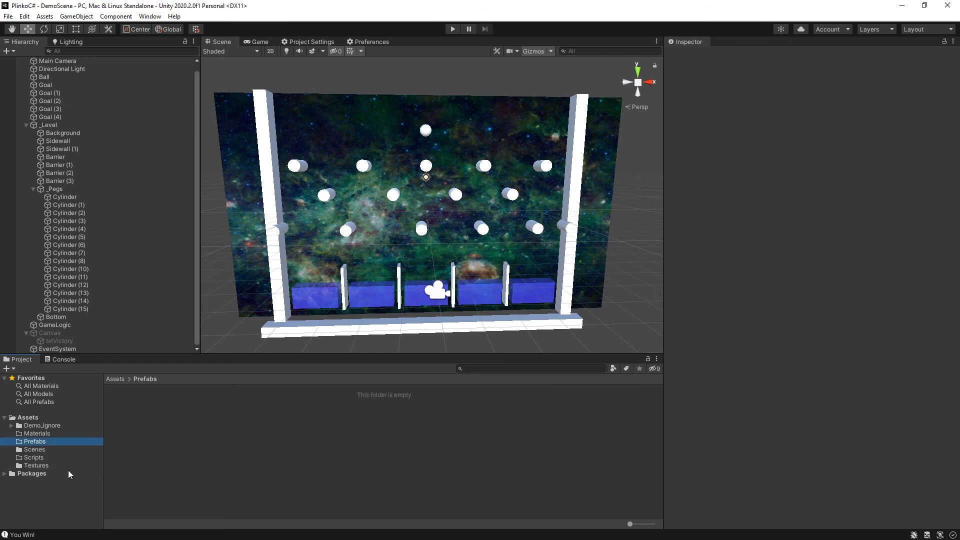
left_click(38, 425)
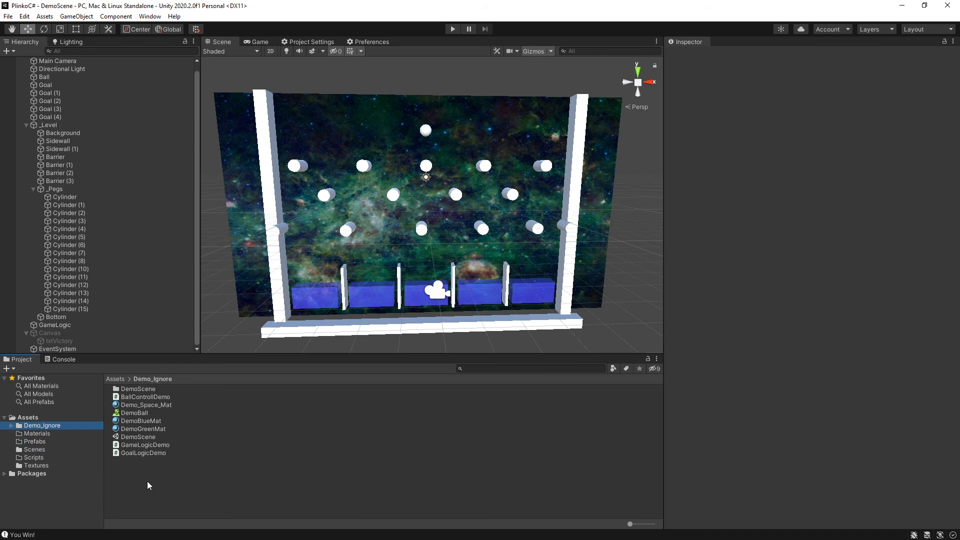